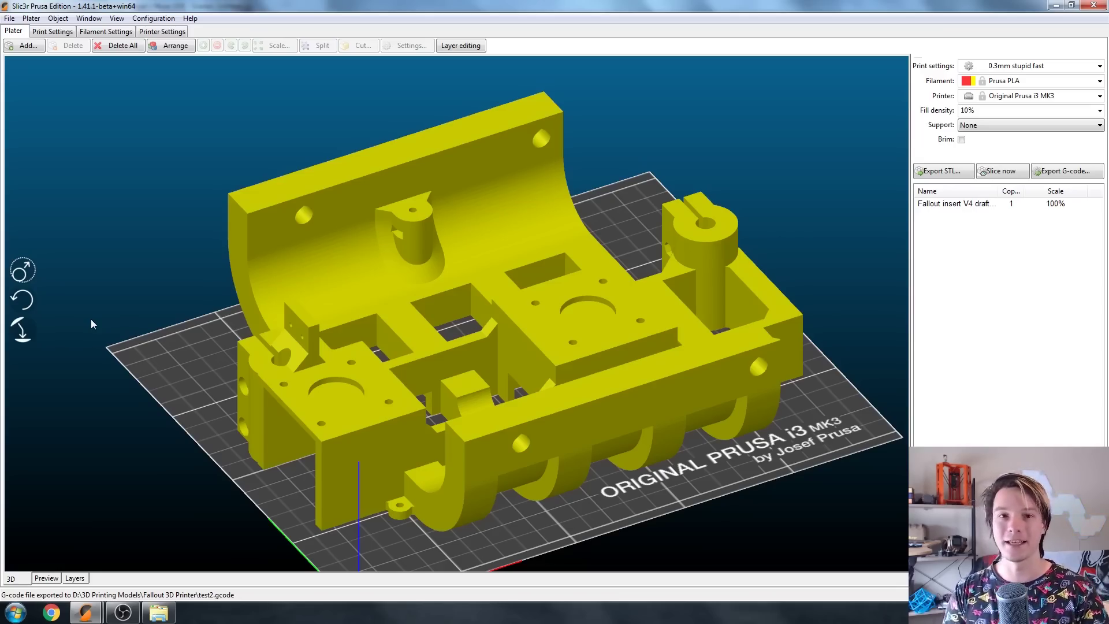
# Slice the printer base with the 0.3mm stupid fast profile and show layers up to 48.20 mm.
pyautogui.moveTo(102, 356)
pyautogui.mouseDown()
pyautogui.moveTo(138, 355)
pyautogui.moveTo(140, 334)
pyautogui.moveTo(168, 334)
pyautogui.moveTo(114, 336)
pyautogui.moveTo(155, 335)
pyautogui.moveTo(106, 344)
pyautogui.moveTo(178, 337)
pyautogui.moveTo(151, 331)
pyautogui.moveTo(104, 344)
pyautogui.mouseUp()
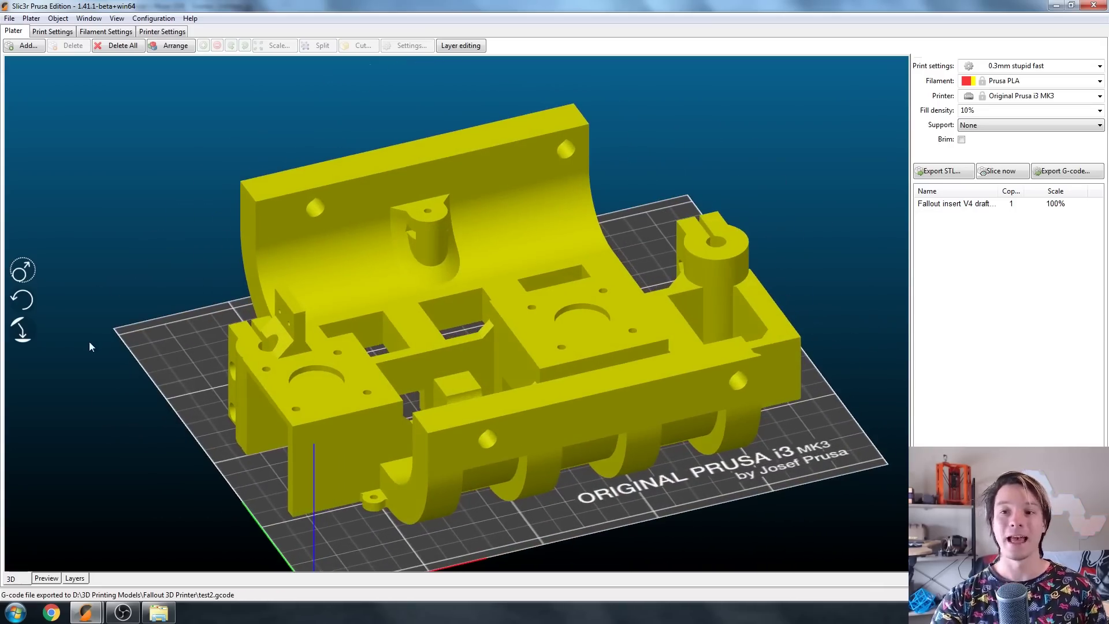
pyautogui.click(1001, 171)
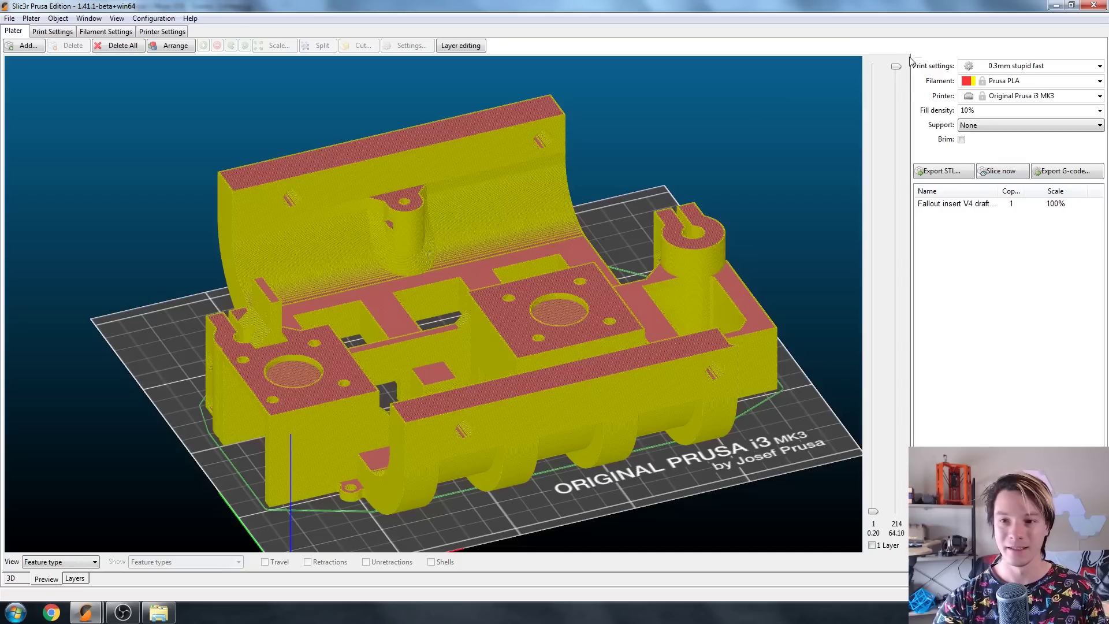
pyautogui.moveTo(896, 70); pyautogui.dragTo(904, 242)
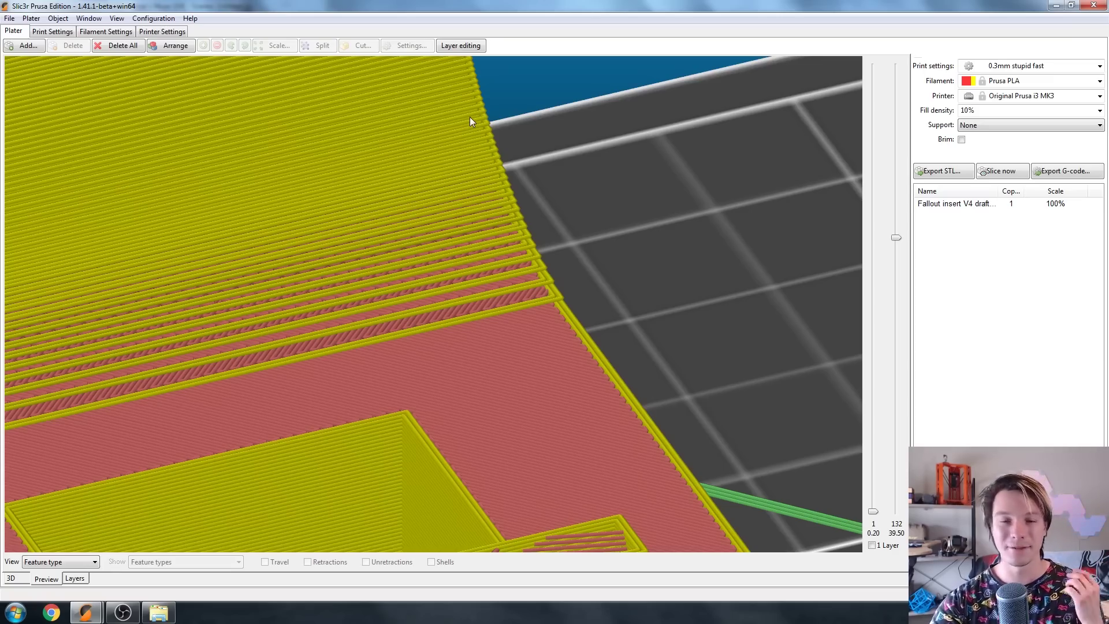
pyautogui.scroll(-5, 448, 171)
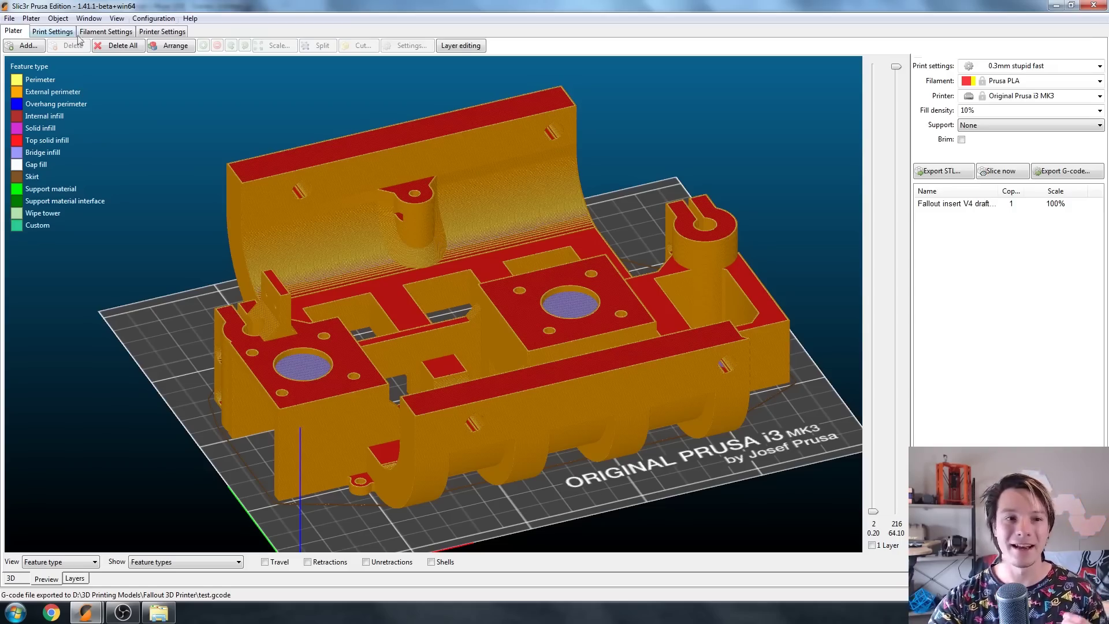
# Review the draft profile's 0.3 mm layer height, bottom solid layers and infill settings.
pyautogui.click(45, 34)
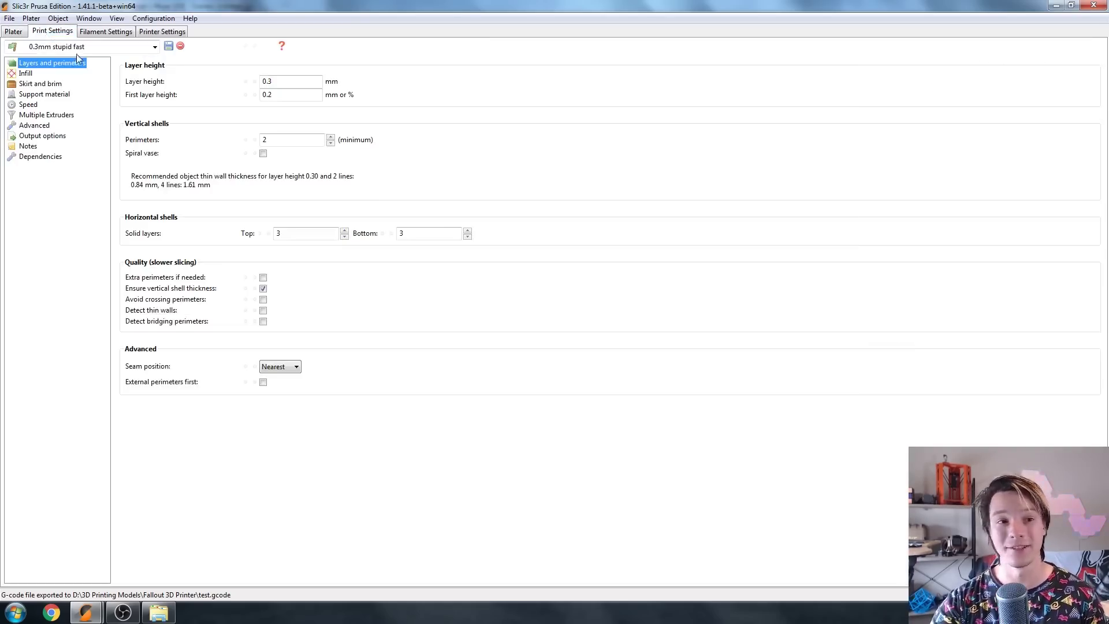
pyautogui.click(575, 82)
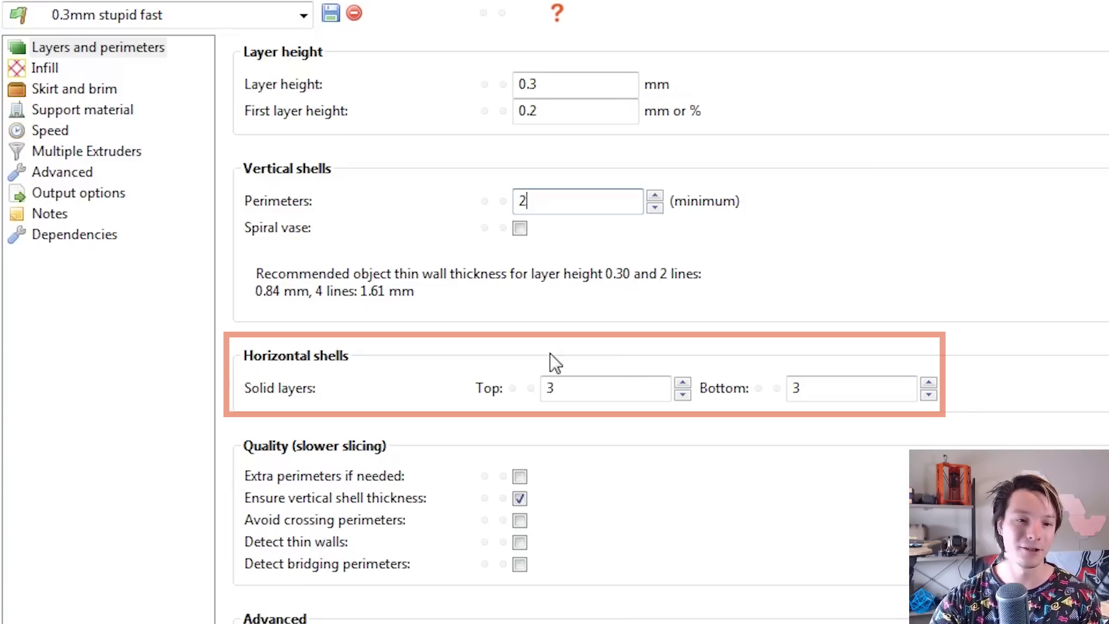
pyautogui.click(832, 395)
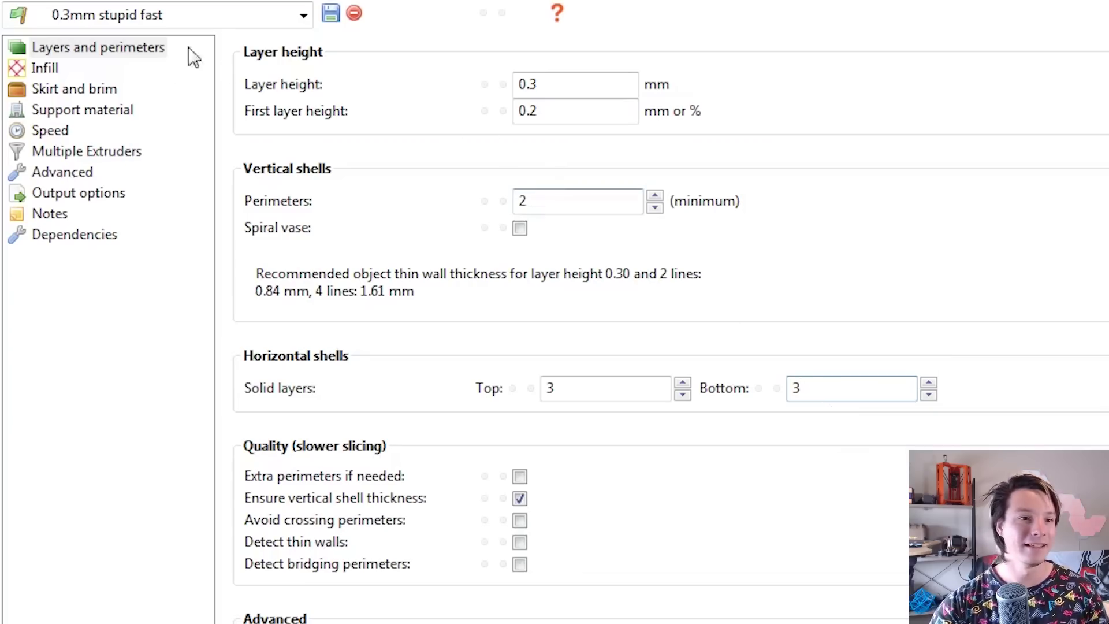
pyautogui.click(46, 68)
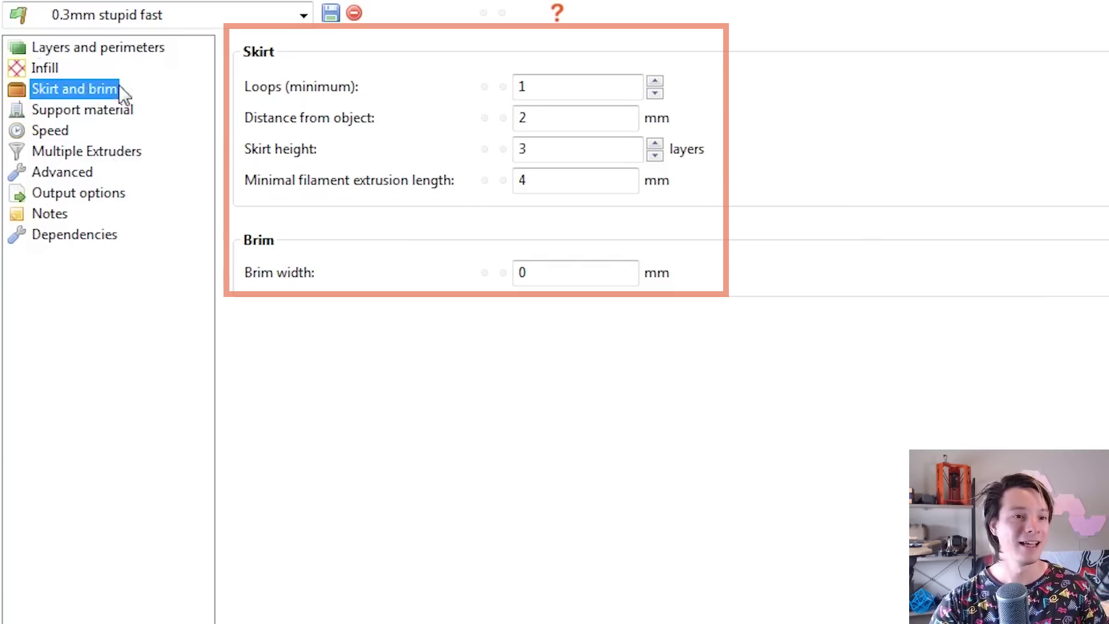
# Check the draft profile's support material and raft layers, then its speeds: 100 mm/s perimeters, 250 mm/s infill.
pyautogui.click(115, 109)
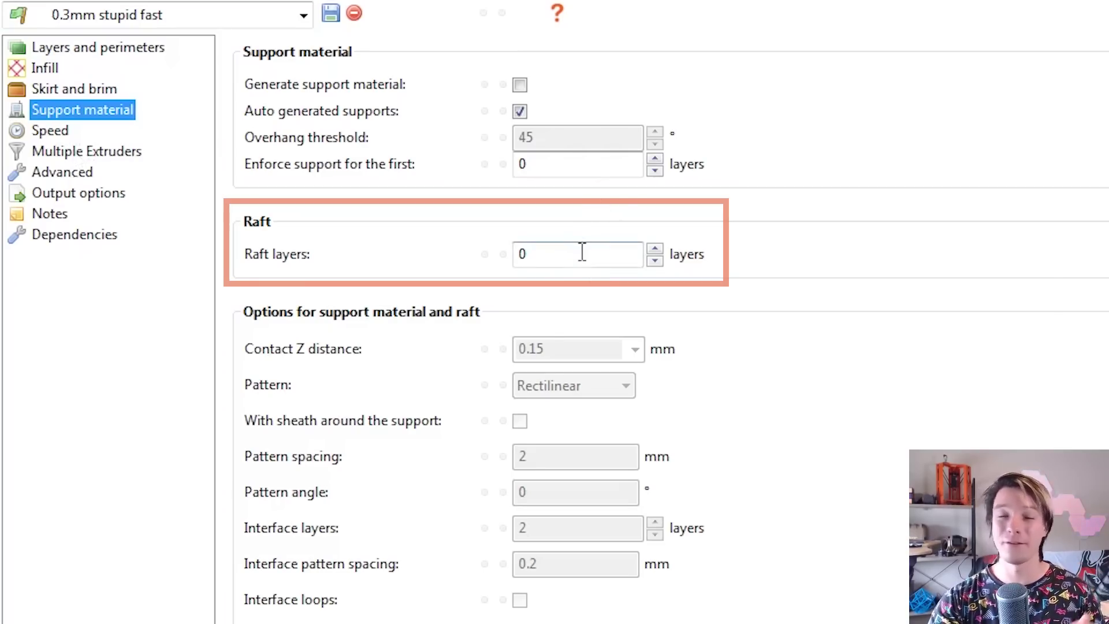
pyautogui.moveTo(582, 252)
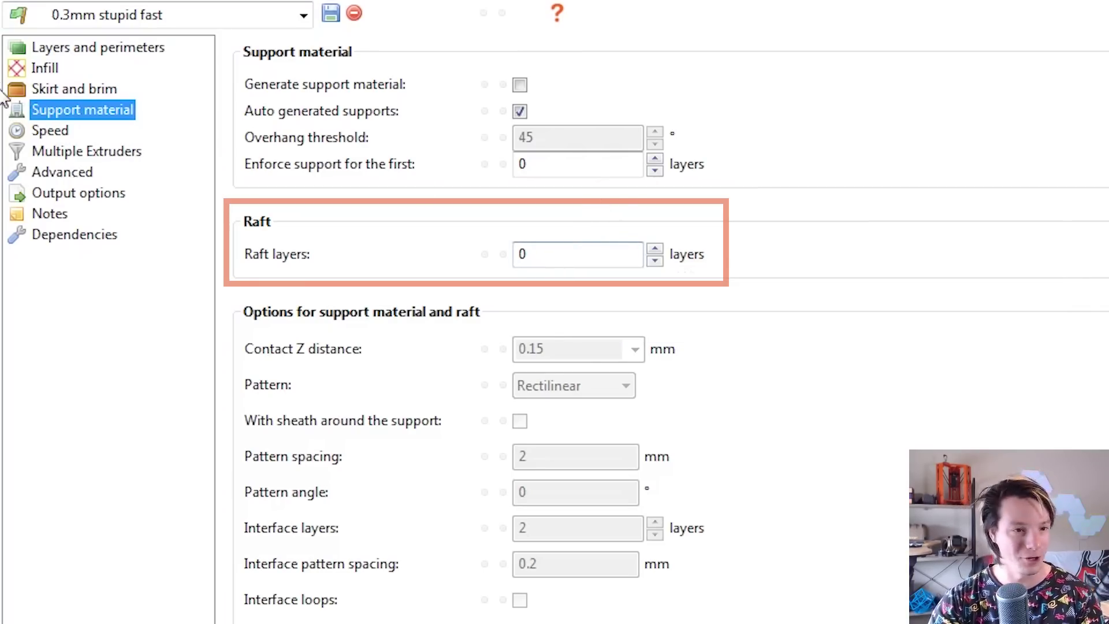
pyautogui.click(52, 131)
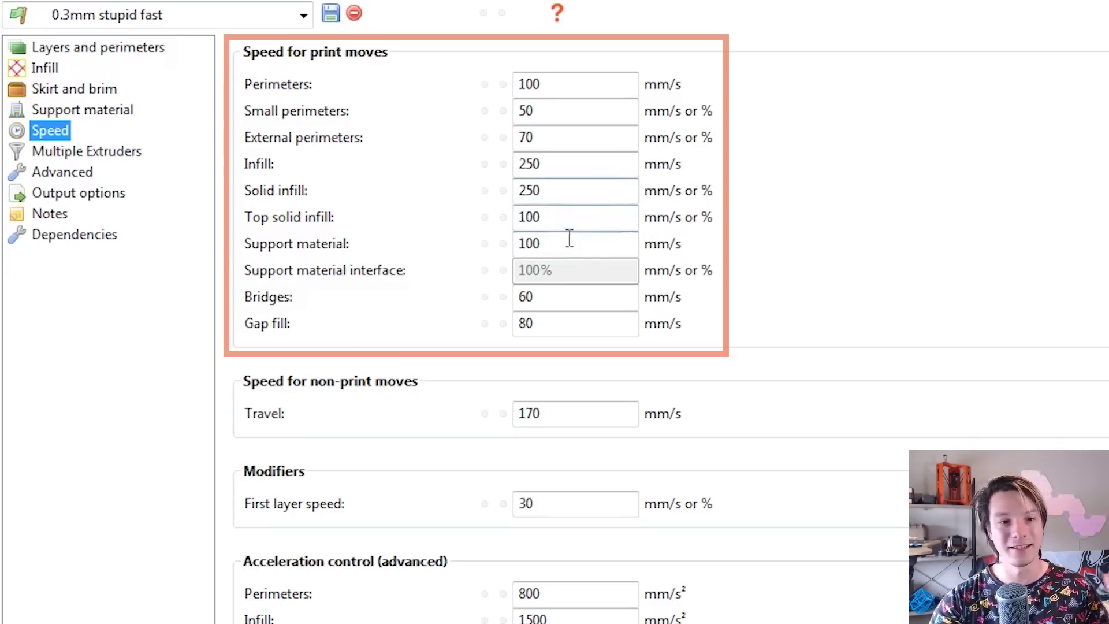
pyautogui.click(601, 301)
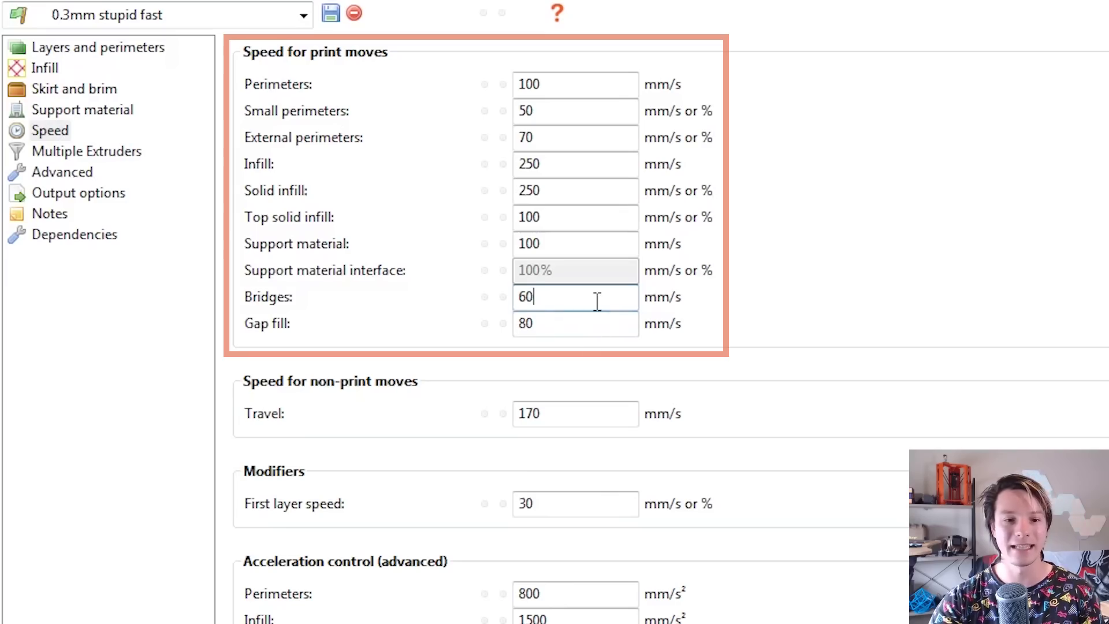
pyautogui.click(554, 327)
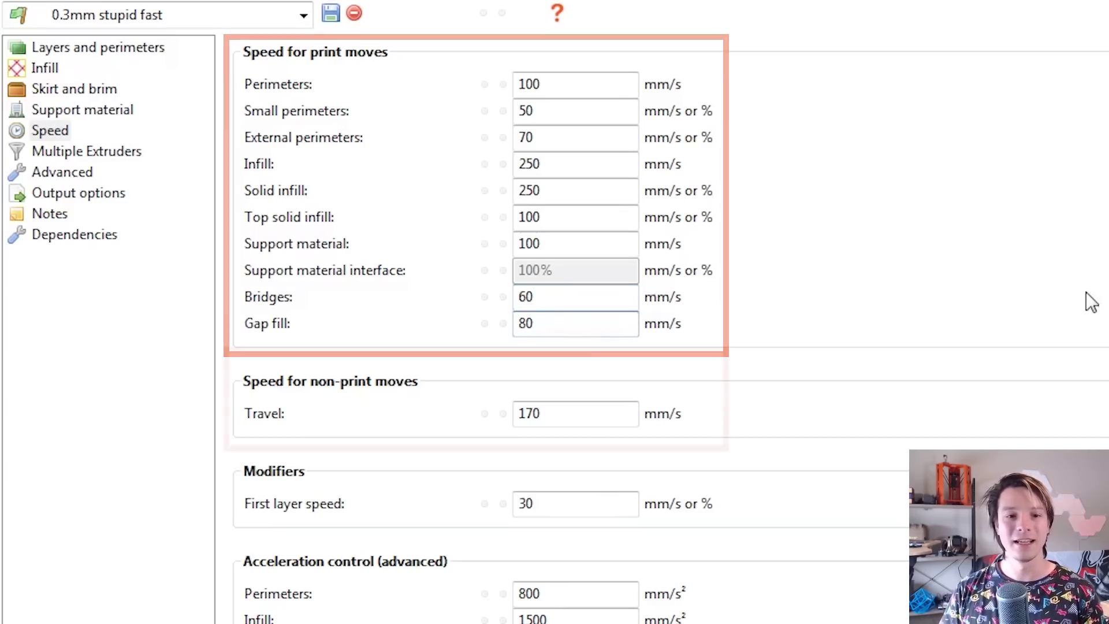
pyautogui.click(578, 415)
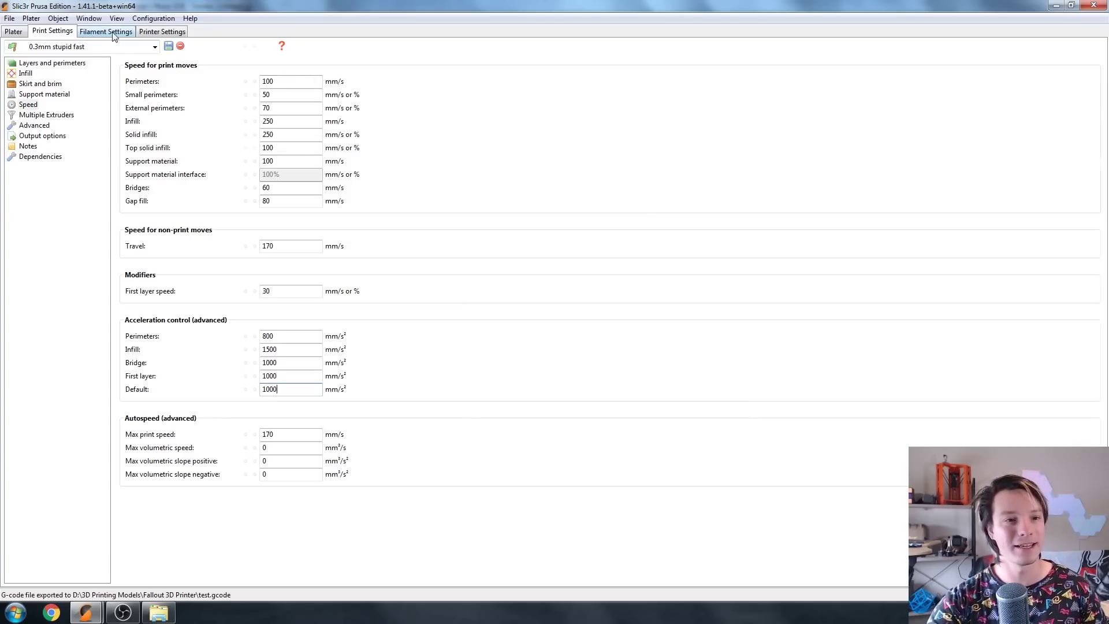
pyautogui.click(92, 32)
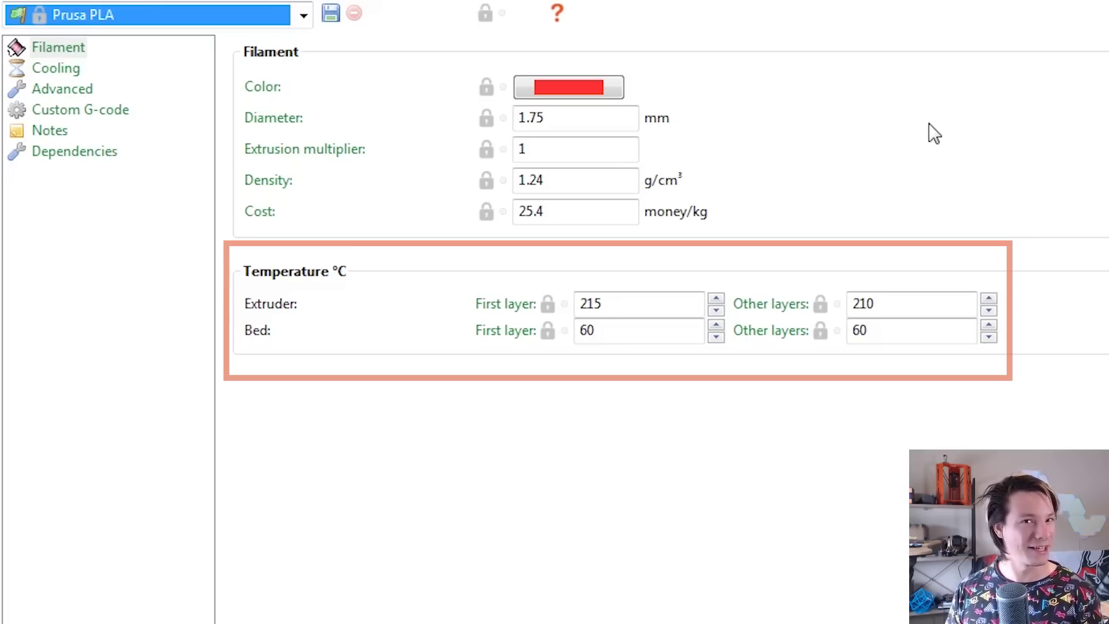
pyautogui.click(950, 305)
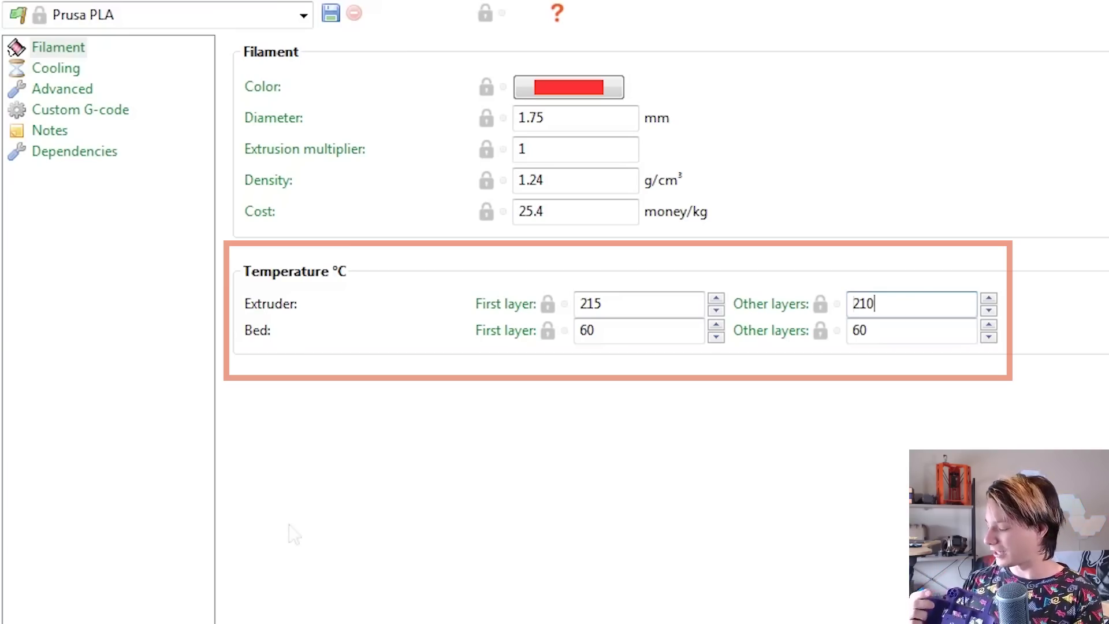
pyautogui.press('Home')
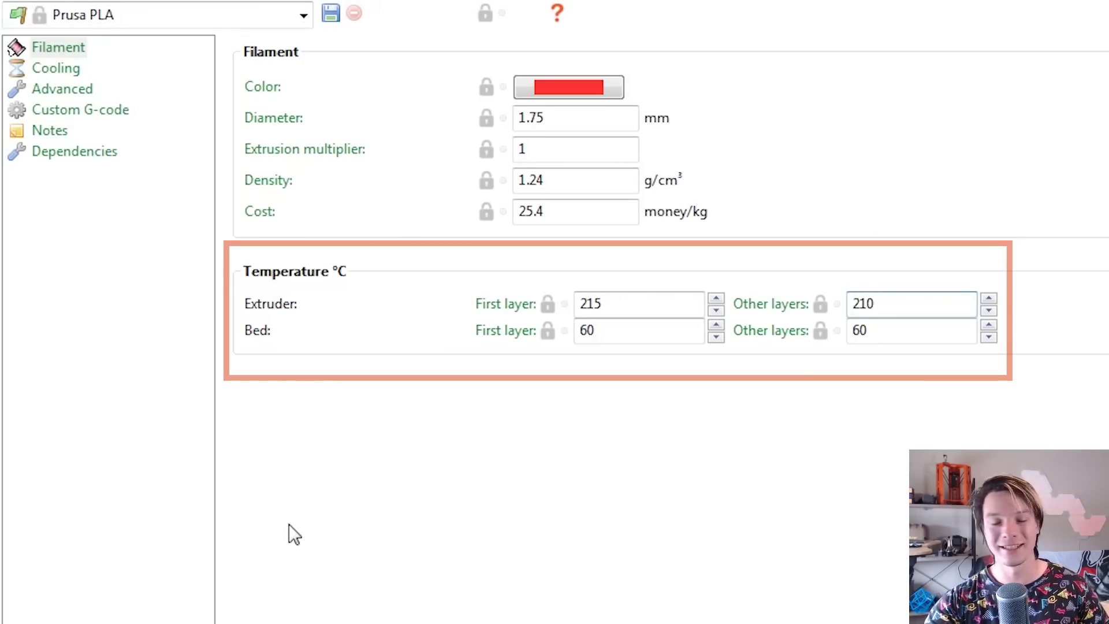
# Load the Normal PLA user filament preset (210 °C first layer, 195 °C other layers).
pyautogui.click(91, 18)
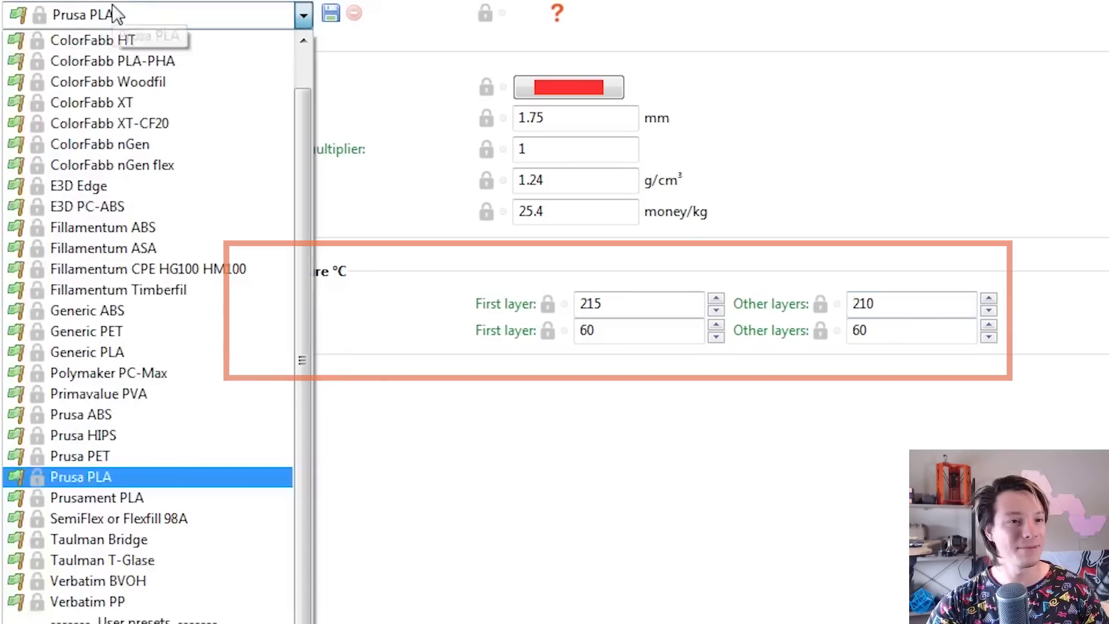
pyautogui.click(91, 619)
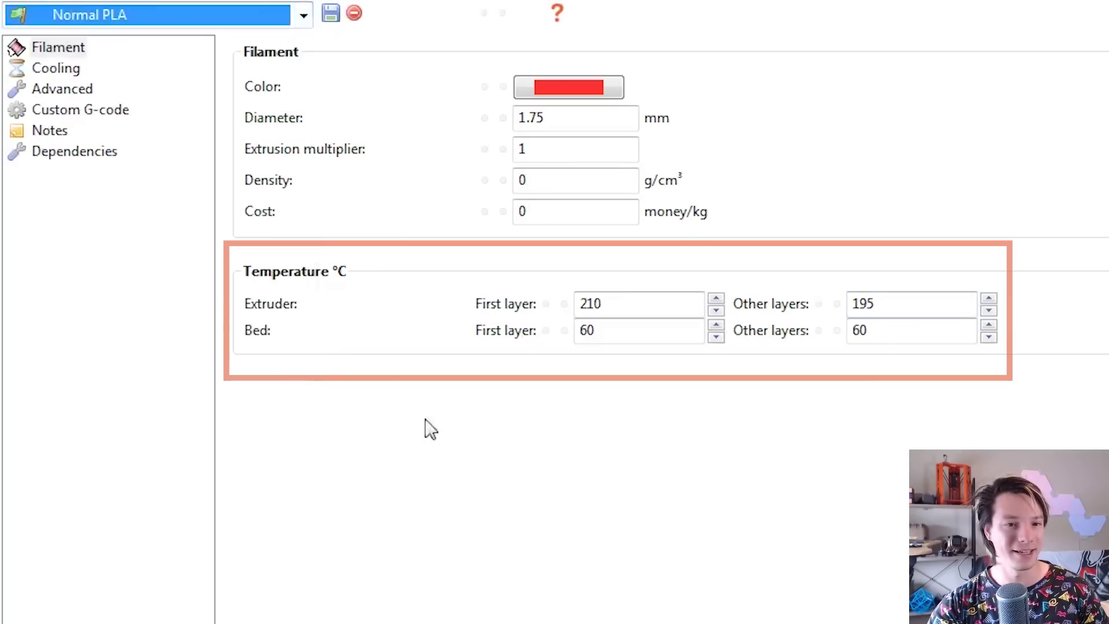
pyautogui.click(858, 302)
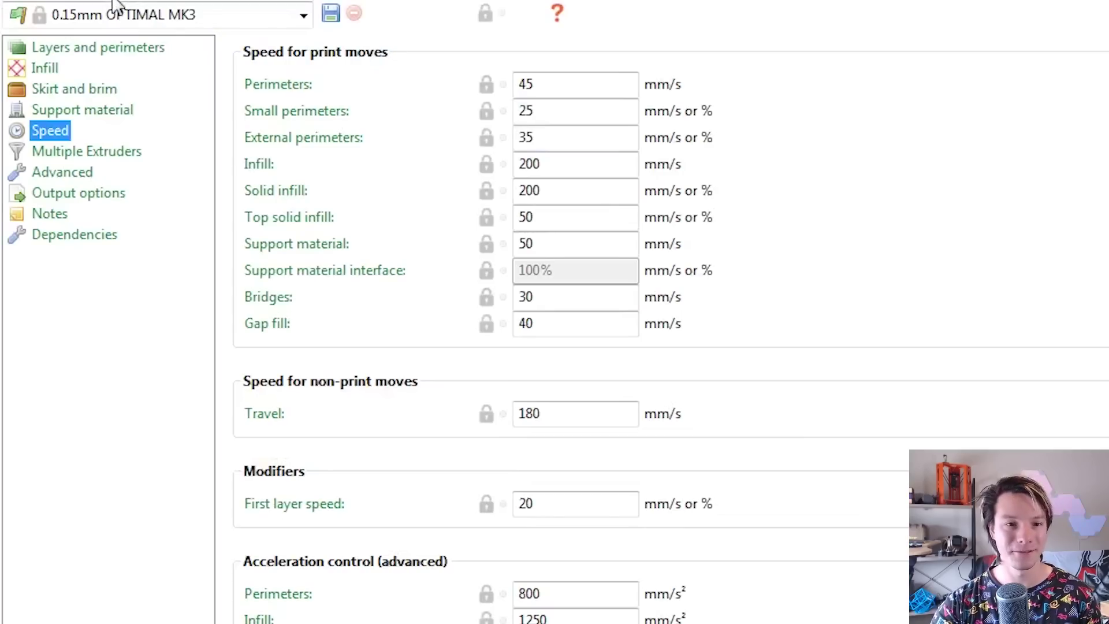
# Review the Optimal speeds: 45 mm/s perimeters, 25 mm/s small perimeters, 200 mm/s infill.
pyautogui.click(552, 92)
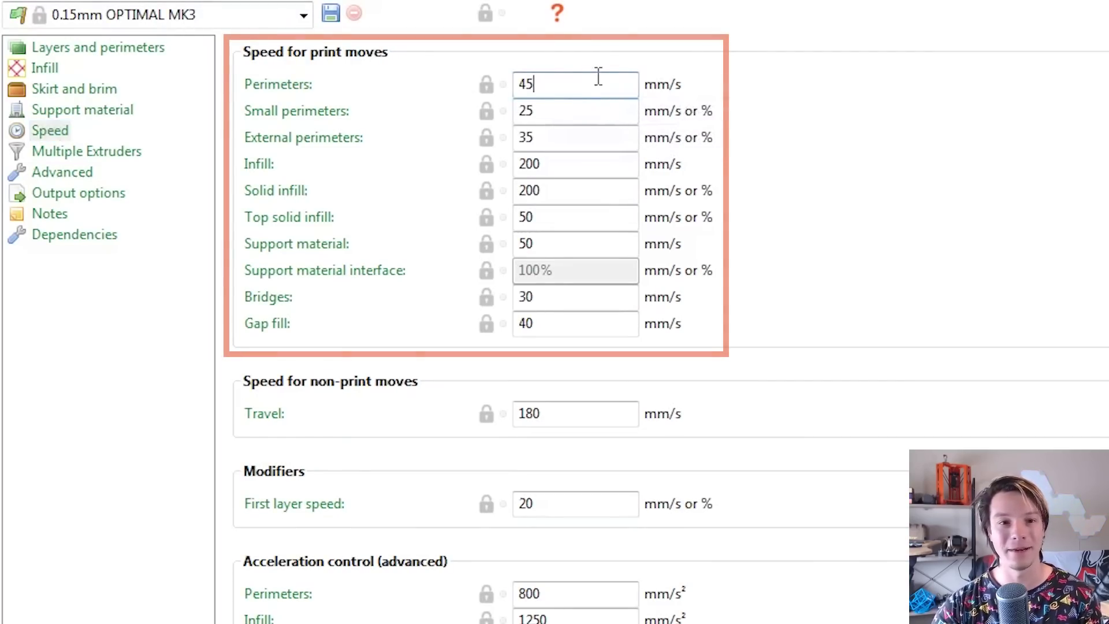
pyautogui.click(569, 111)
pyautogui.moveTo(587, 156)
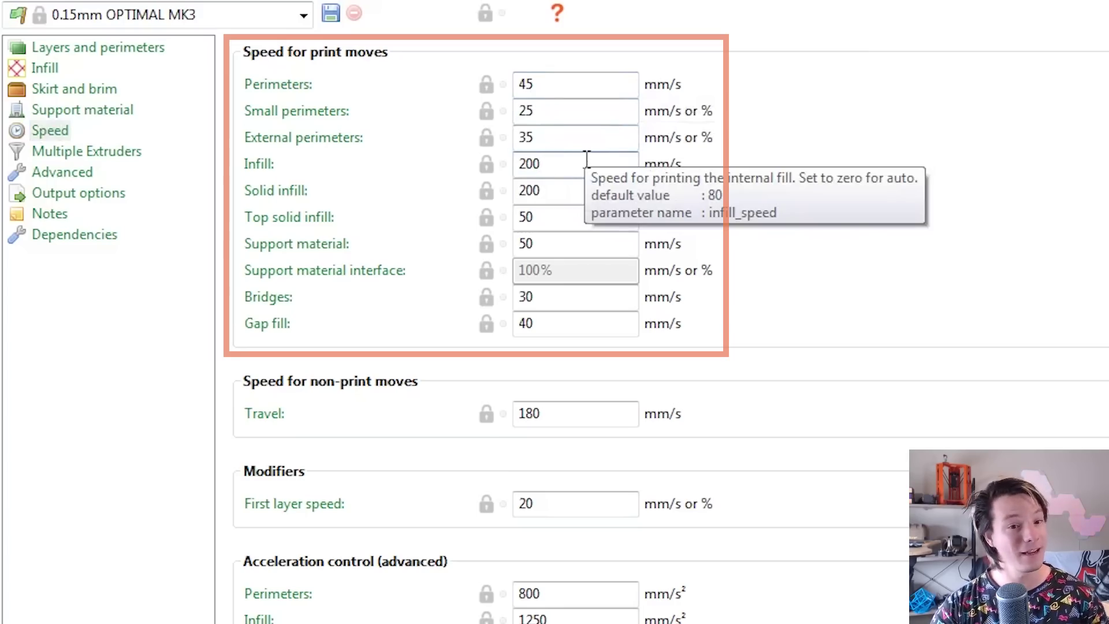
pyautogui.click(587, 156)
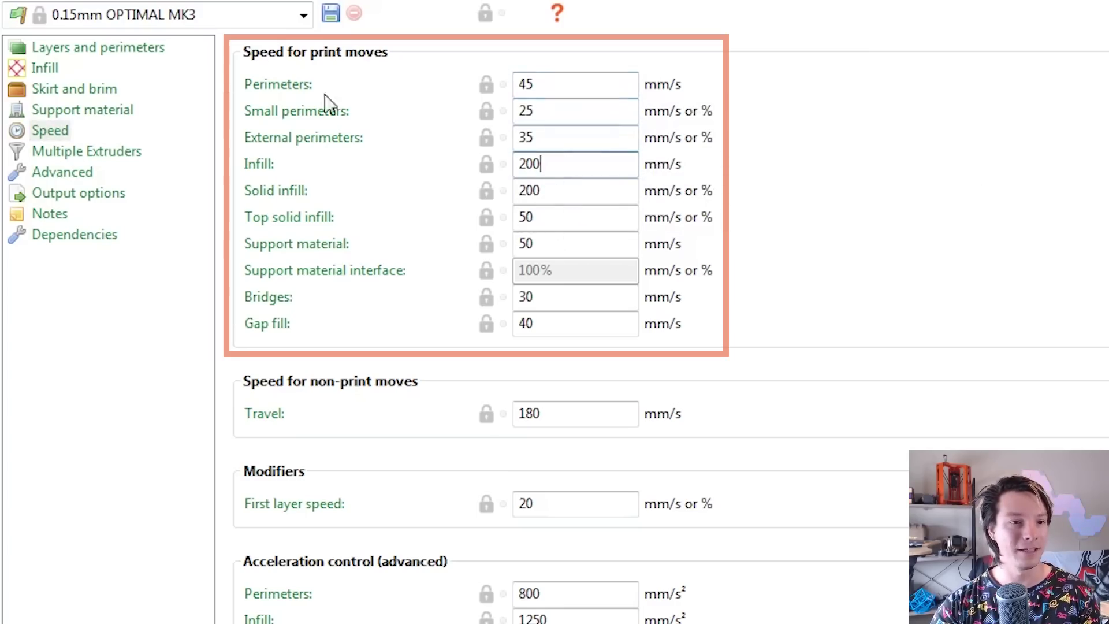
# Review the shell settings: 2 minimum perimeters, 7 top and 5 bottom solid layers.
pyautogui.click(104, 50)
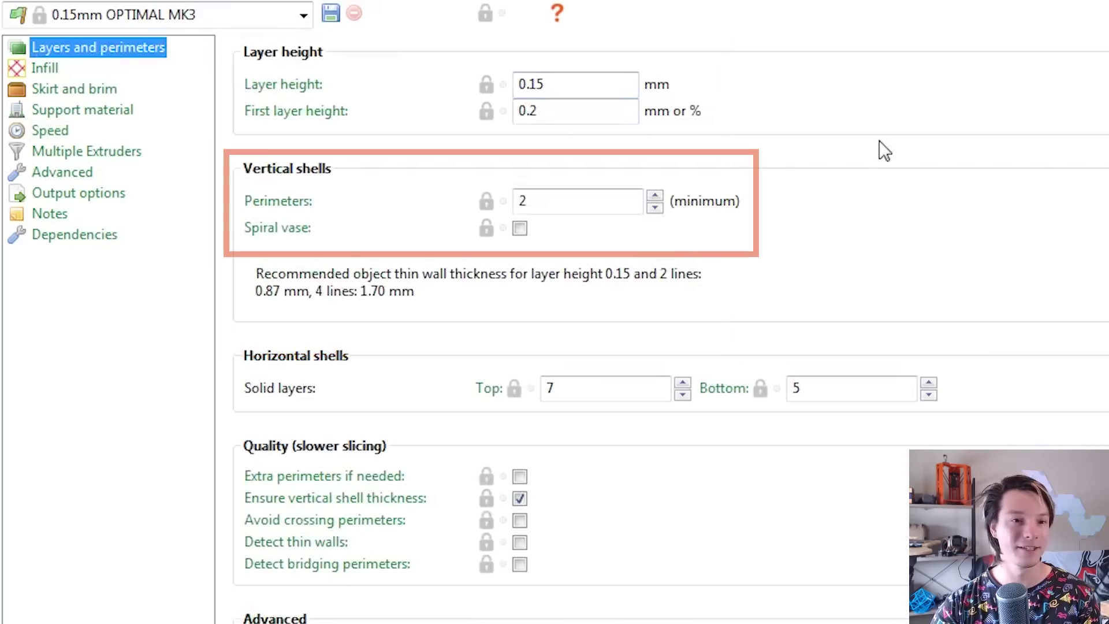
pyautogui.click(552, 196)
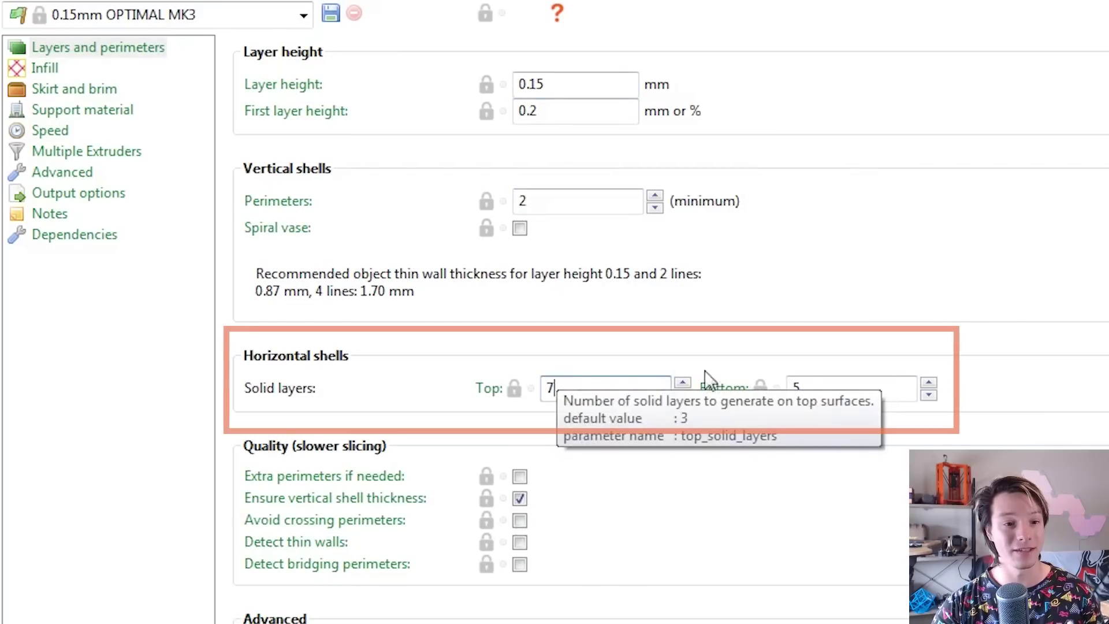
pyautogui.click(581, 388)
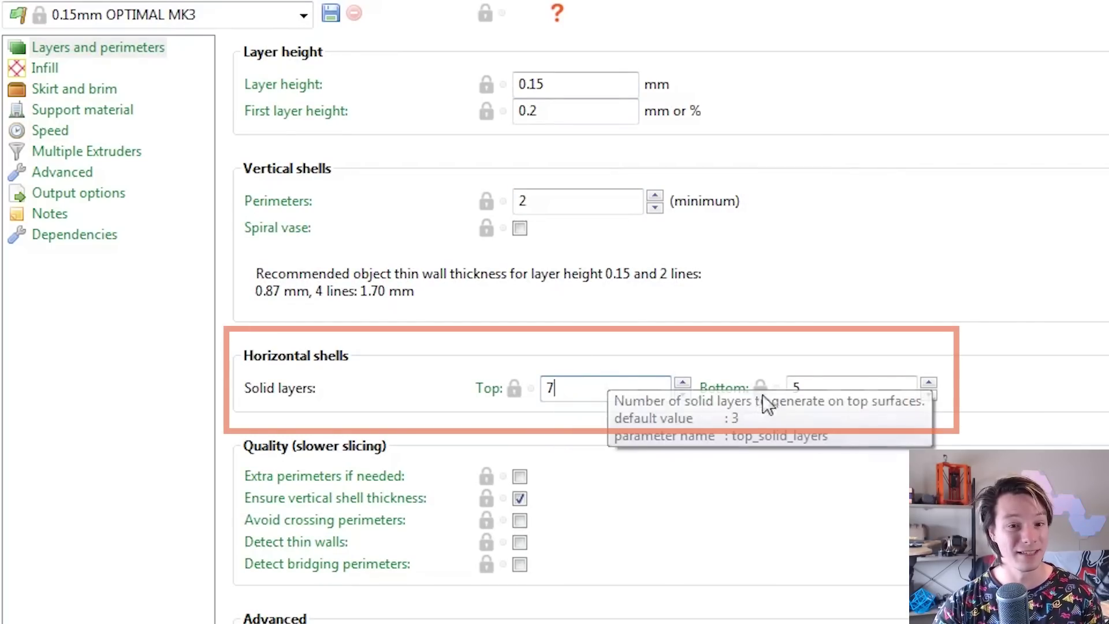
pyautogui.click(829, 389)
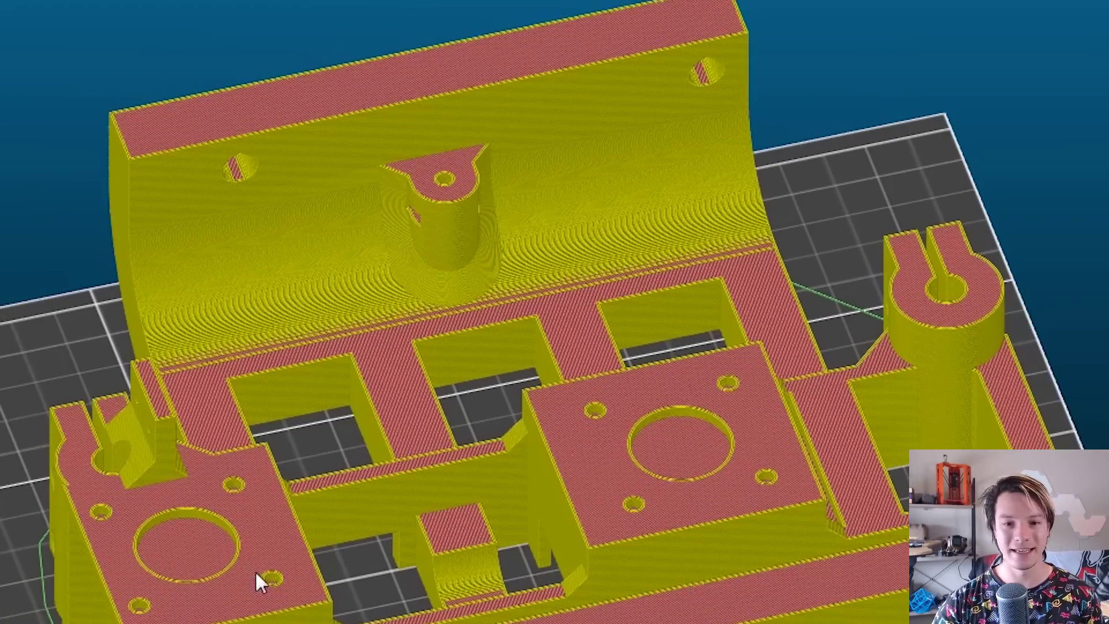
# Lower the layer preview two steps to expose the back wall's infill.
pyautogui.press('Down')
pyautogui.press('Down')
pyautogui.press('Down')
pyautogui.press('Down')
pyautogui.press('Down')
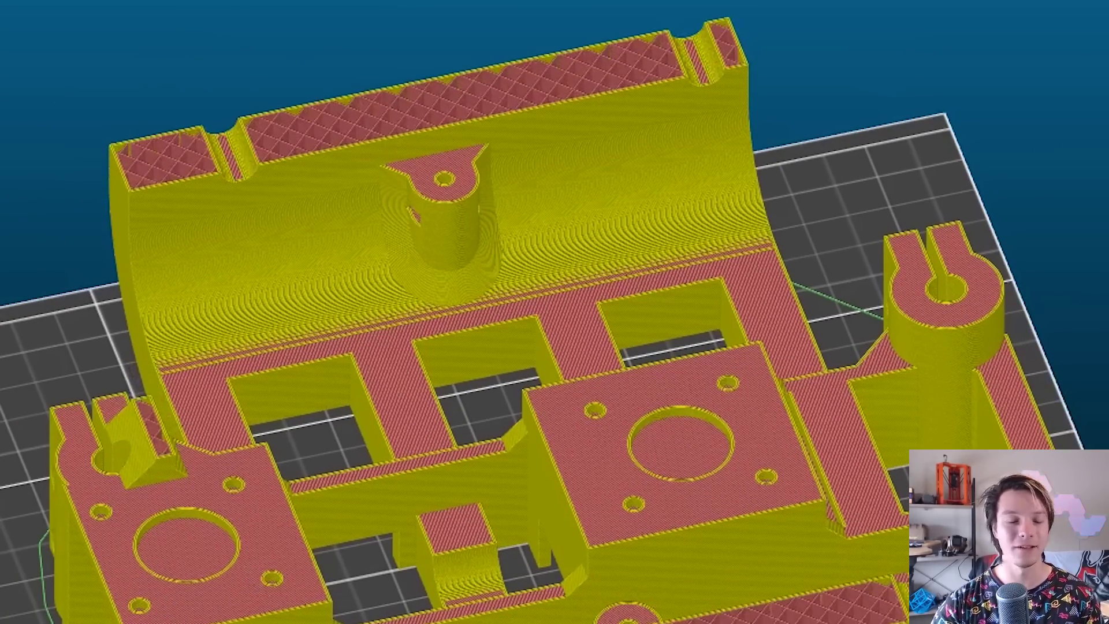
pyautogui.press('Down')
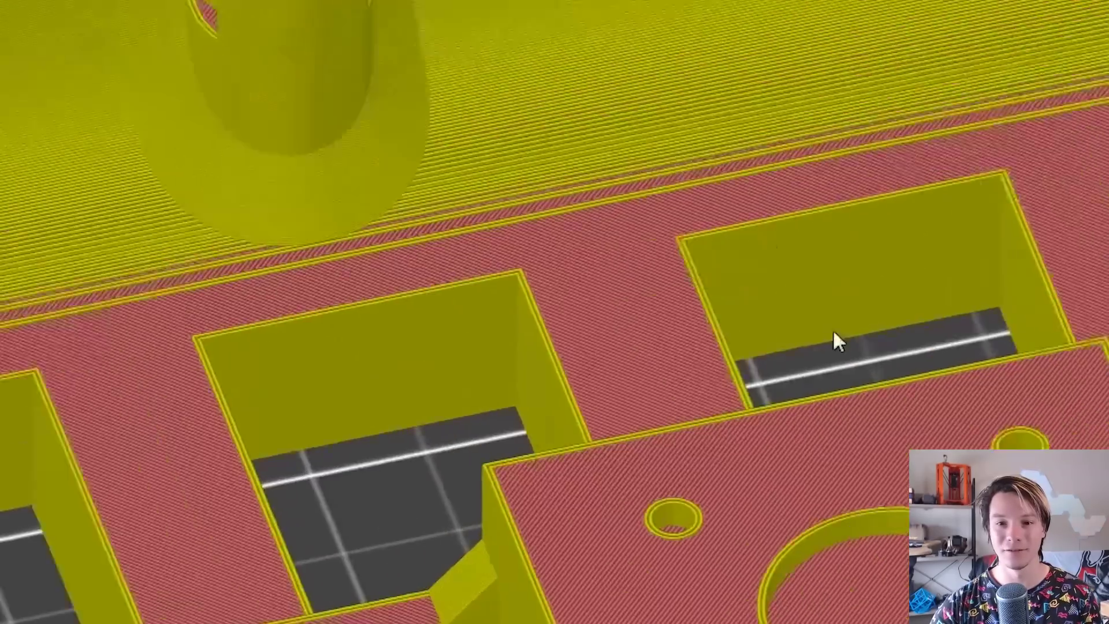